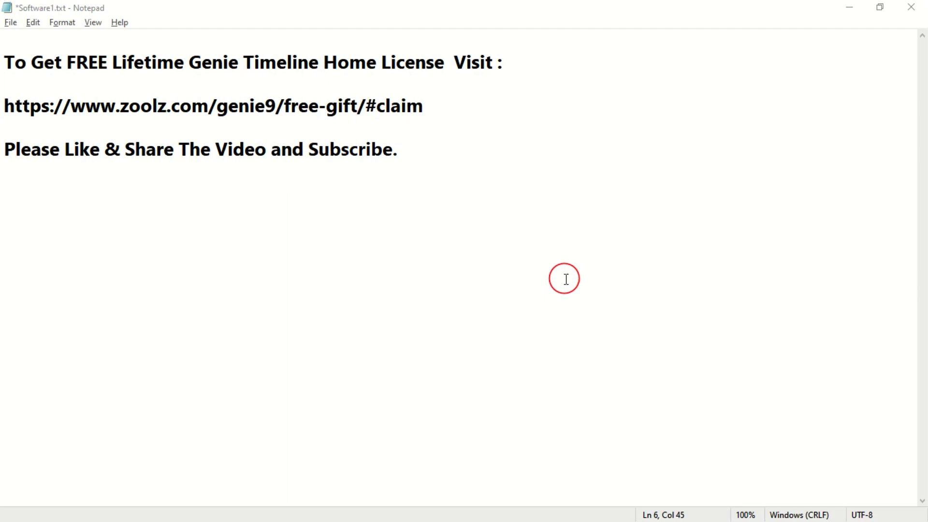
Switch to the browser and submit the free Genie Timeline Home license form with the required name, email and country
key("alt+Tab")
left_click(567, 281)
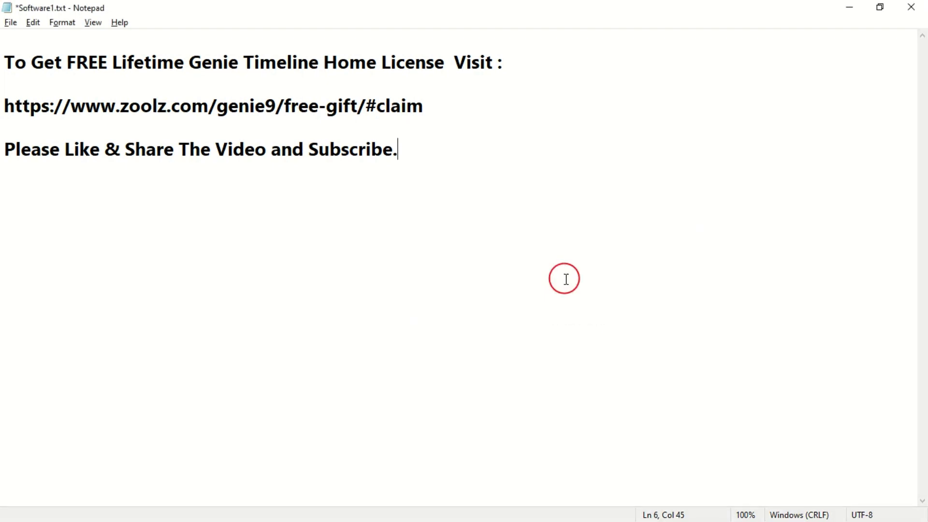
key("alt+Tab")
key("alt+Tab")
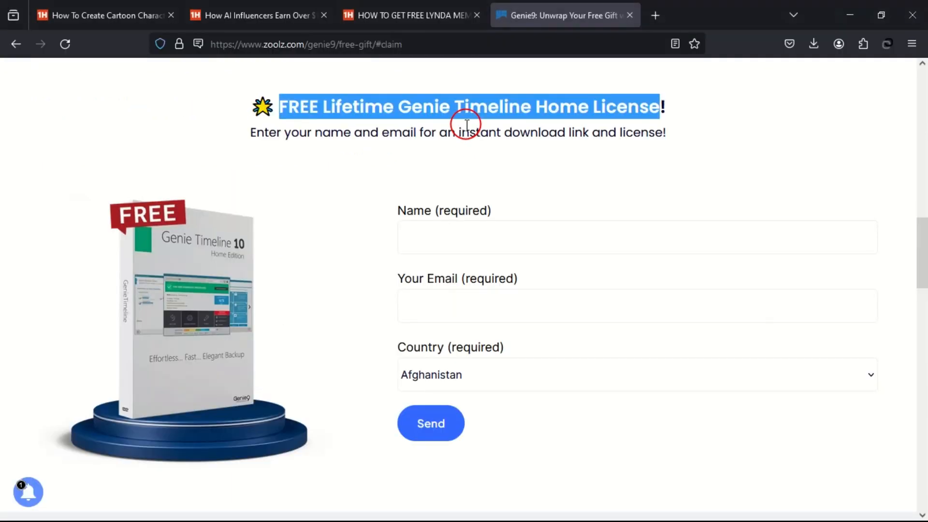
left_click_drag(251, 136, 471, 109)
left_click(455, 237)
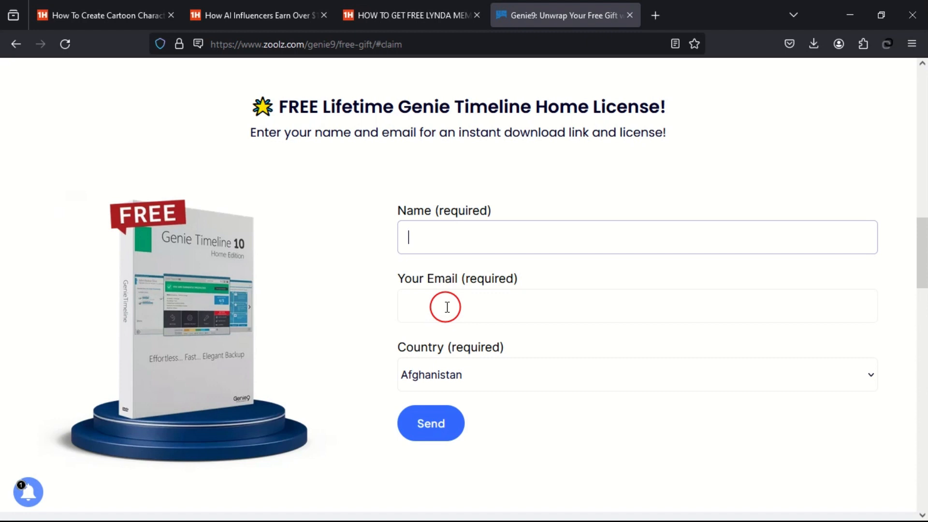
left_click(439, 433)
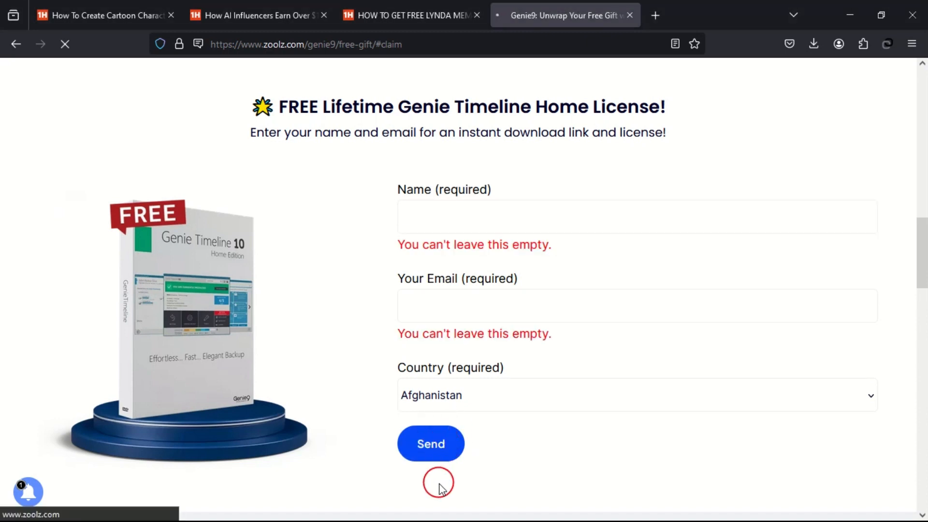
left_click_drag(346, 256, 510, 292)
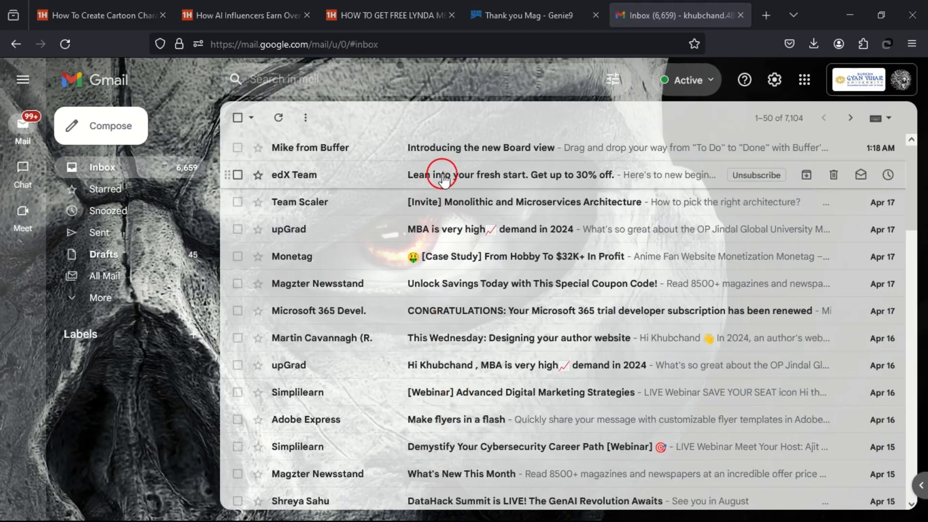
Open the Genie9 Sales email about the free Genie Timeline Home 10 license in Gmail's Spam folder
left_click(565, 15)
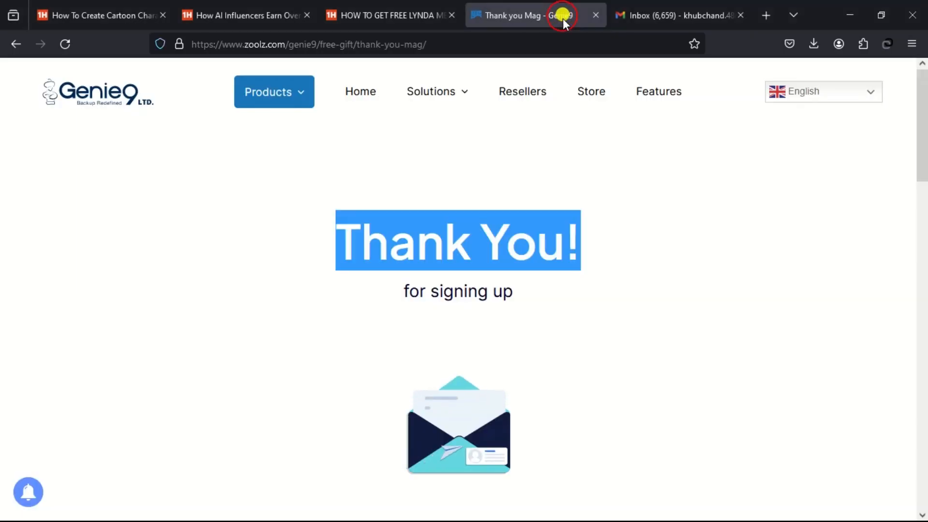
left_click(671, 11)
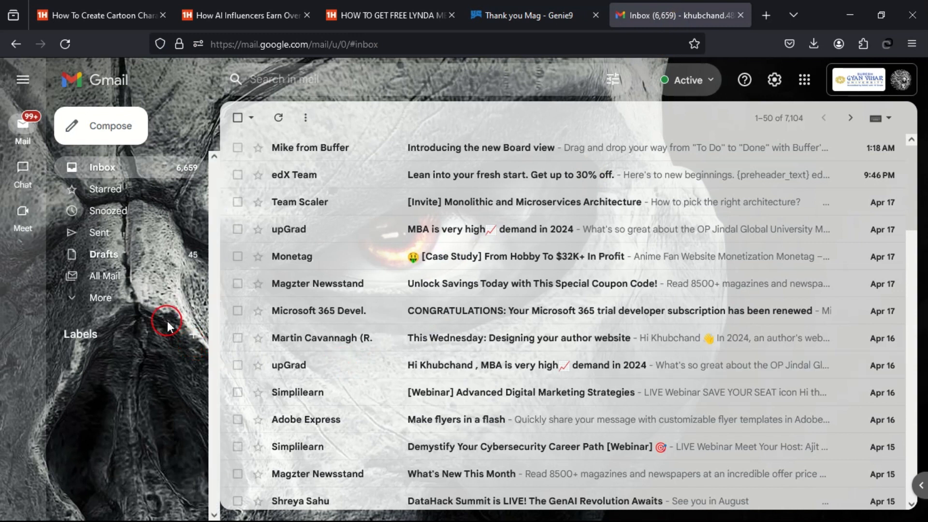
left_click(99, 297)
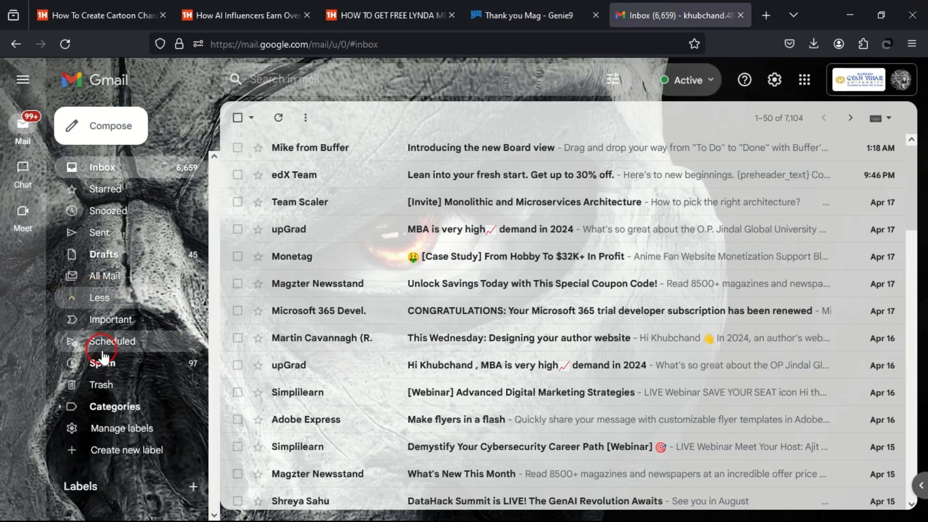
left_click(116, 363)
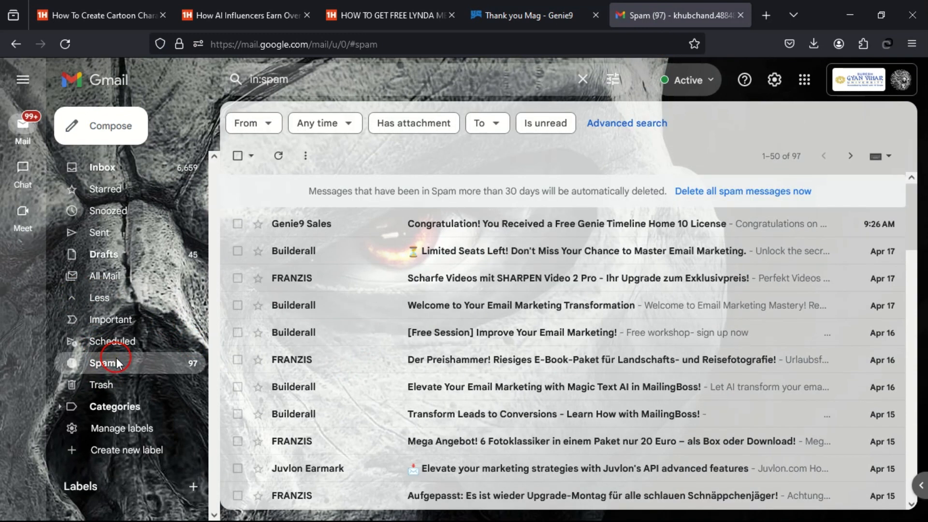
left_click(470, 229)
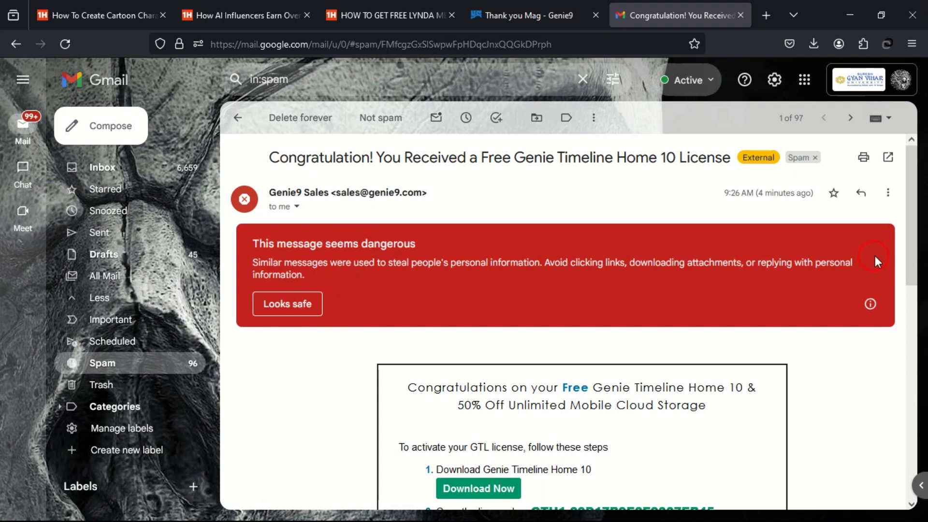
Read the activation steps in the email and select the license key text
left_click_drag(914, 253, 915, 348)
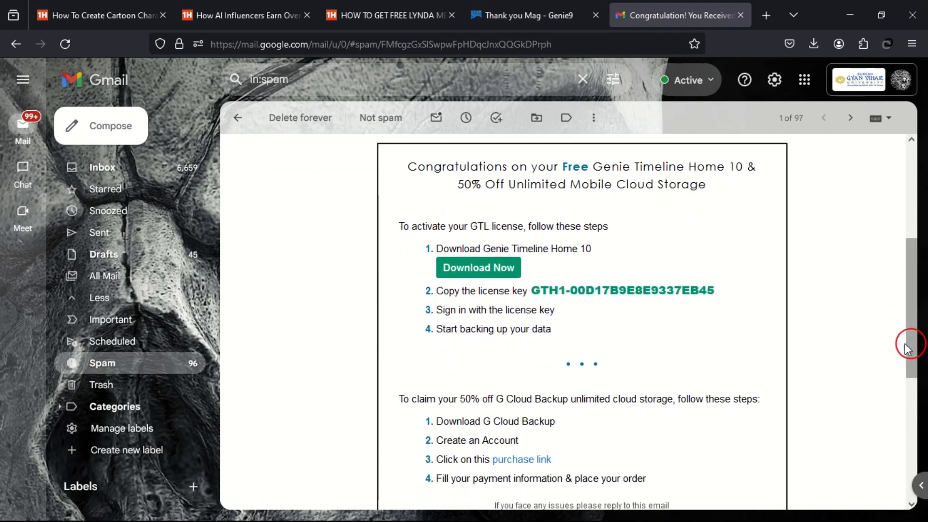
left_click_drag(599, 255, 444, 249)
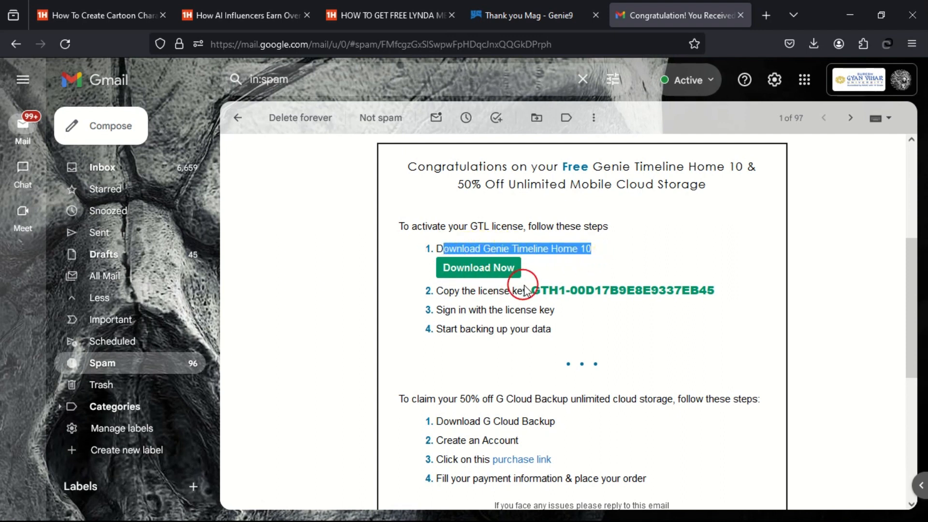
left_click_drag(532, 290, 714, 290)
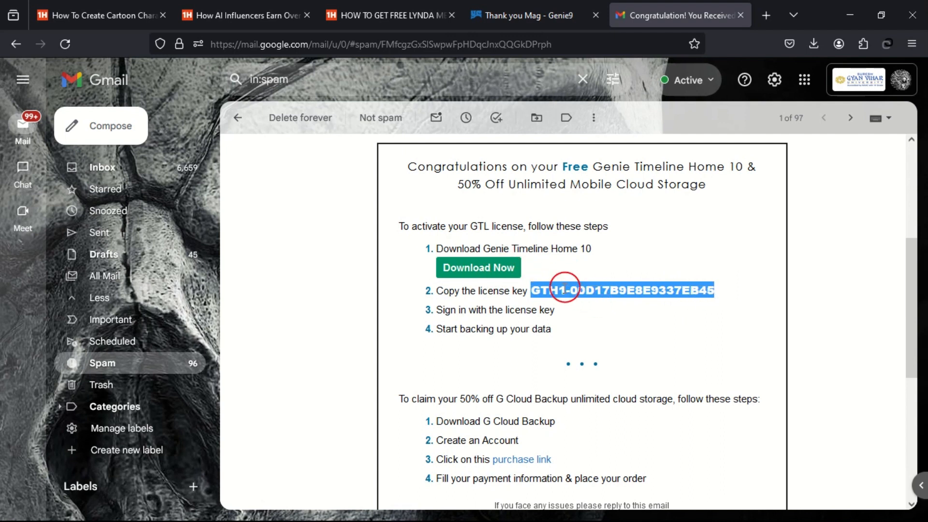
Download the Genie Timeline Home 10 installer from the email, keeping only one copy, and launch GenieTimeline10Home(1).exe
left_click(471, 271)
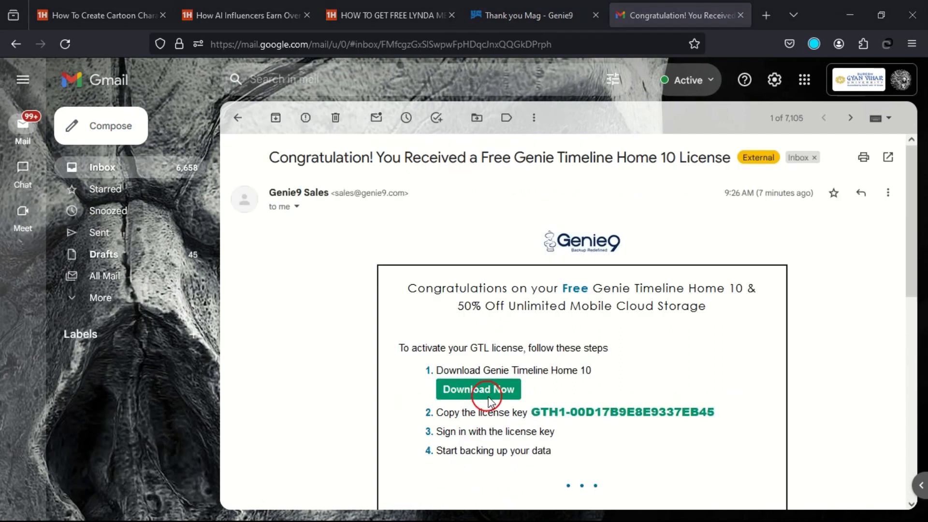
left_click(491, 394)
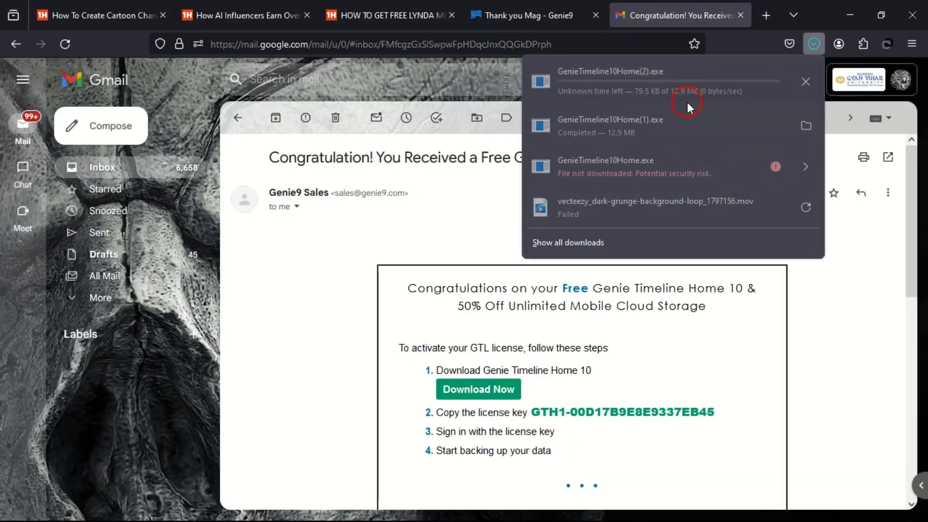
left_click(806, 83)
left_click(634, 121)
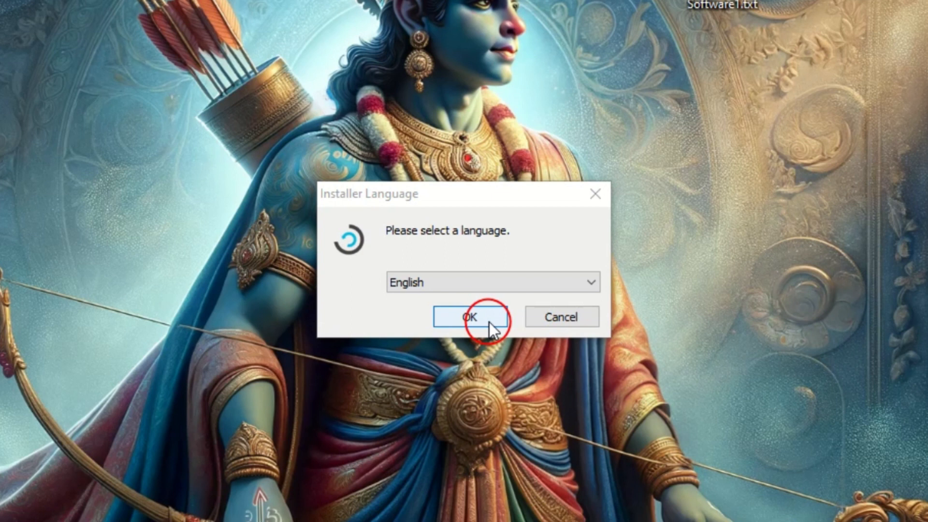
Install Genie Timeline Home with English as the installer language
left_click(489, 322)
left_click(587, 436)
left_click(588, 434)
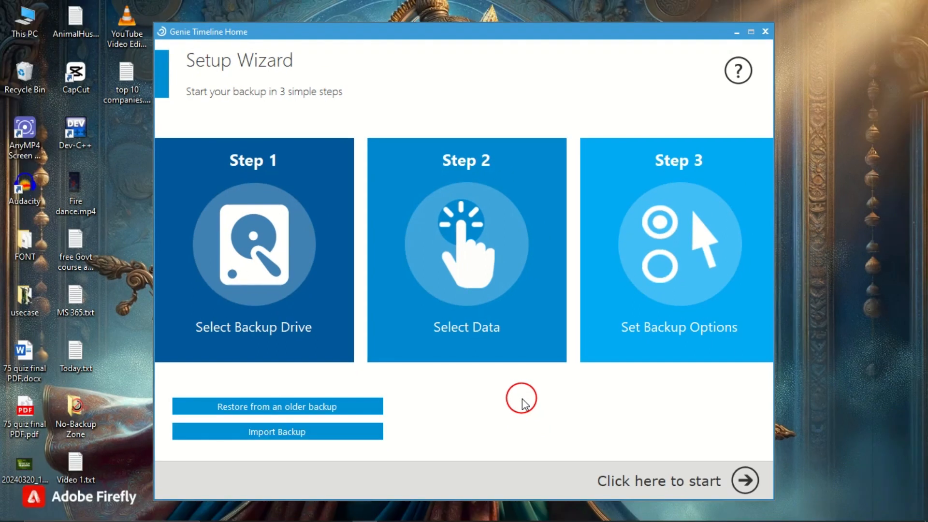
Start the backup setup wizard, refresh the available drives and choose KC (D:) as the backup drive
left_click(705, 482)
left_click(477, 205)
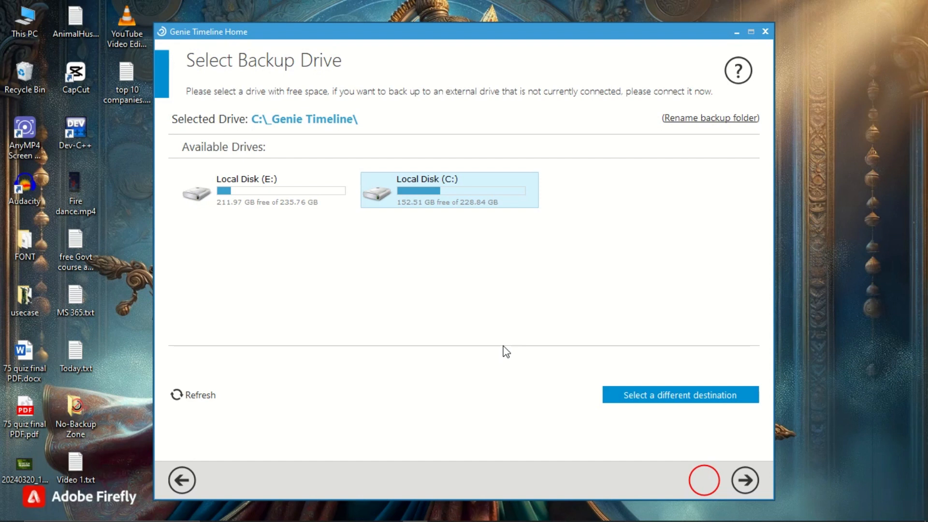
left_click(236, 399)
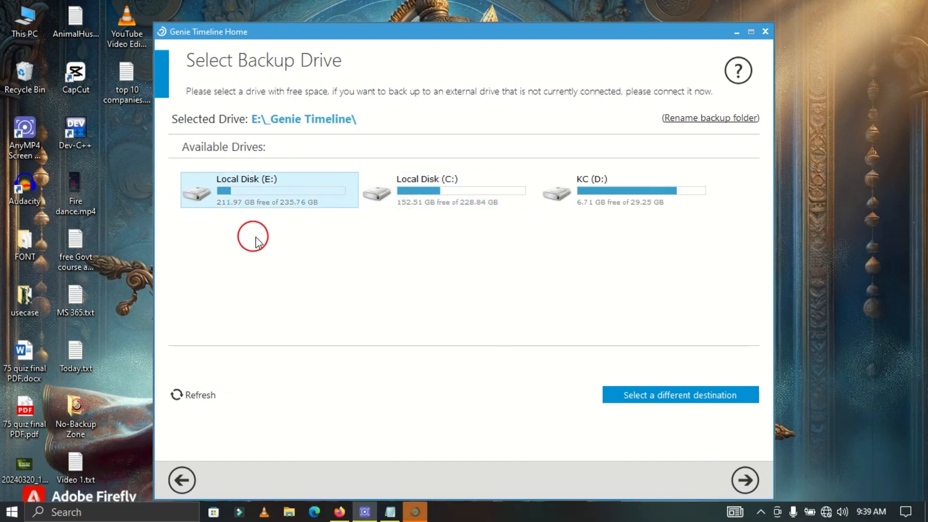
left_click(615, 192)
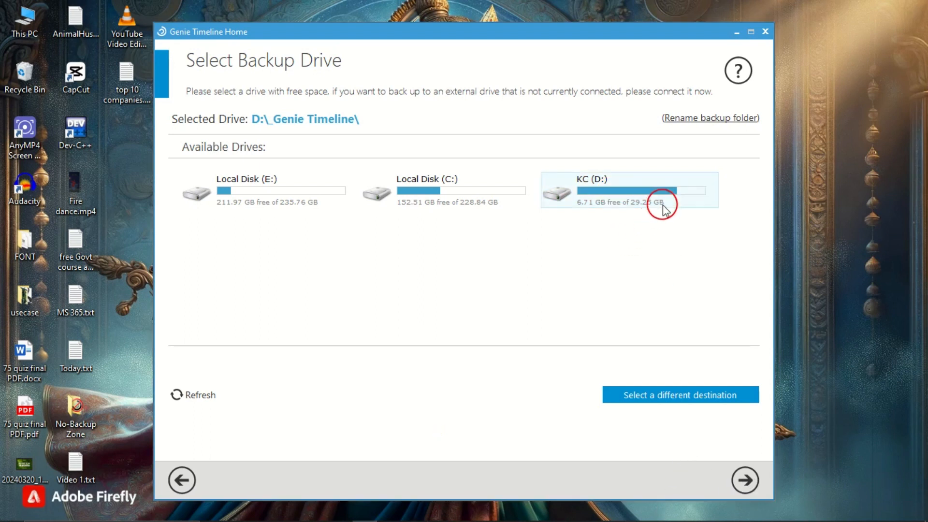
left_click(614, 200)
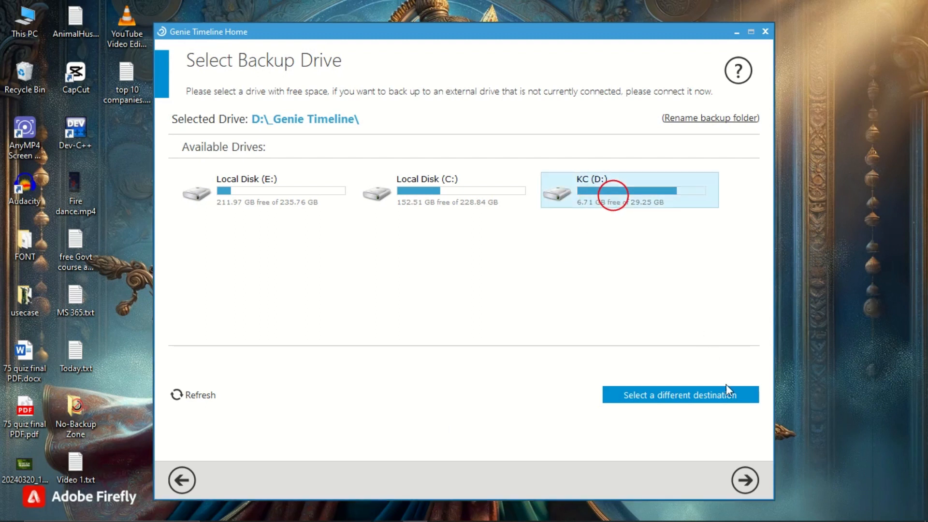
left_click(745, 481)
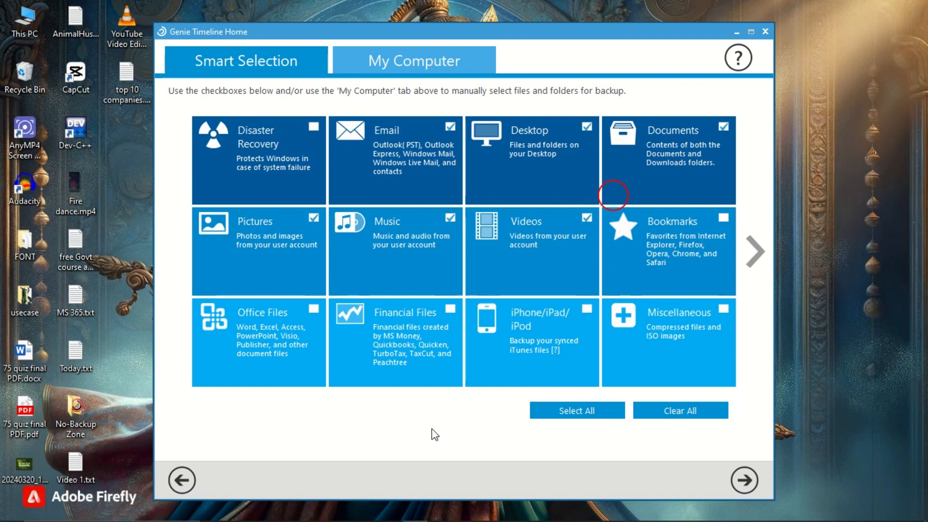
Clear the default data selection and choose only Pictures, Music, Videos and Office Files for backup
left_click(451, 128)
left_click(451, 128)
left_click(451, 219)
left_click(724, 220)
left_click(449, 220)
left_click(662, 416)
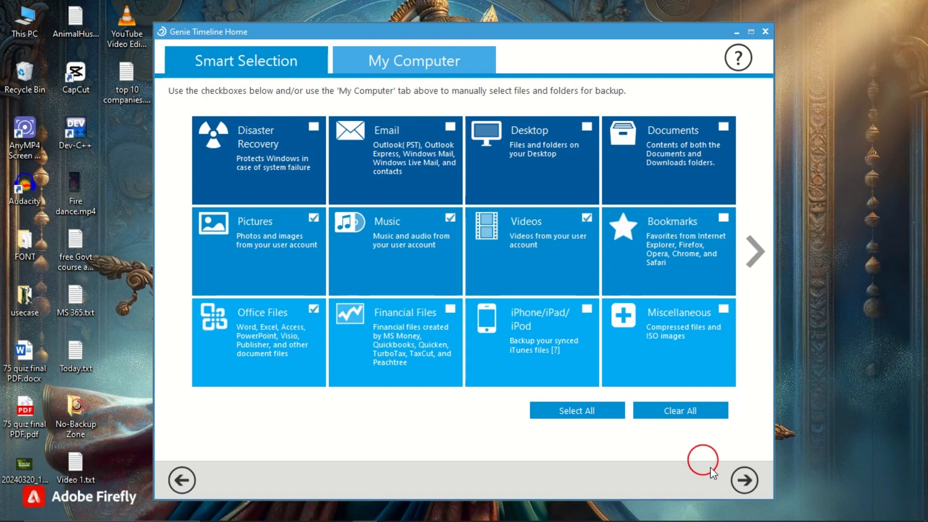
left_click(747, 480)
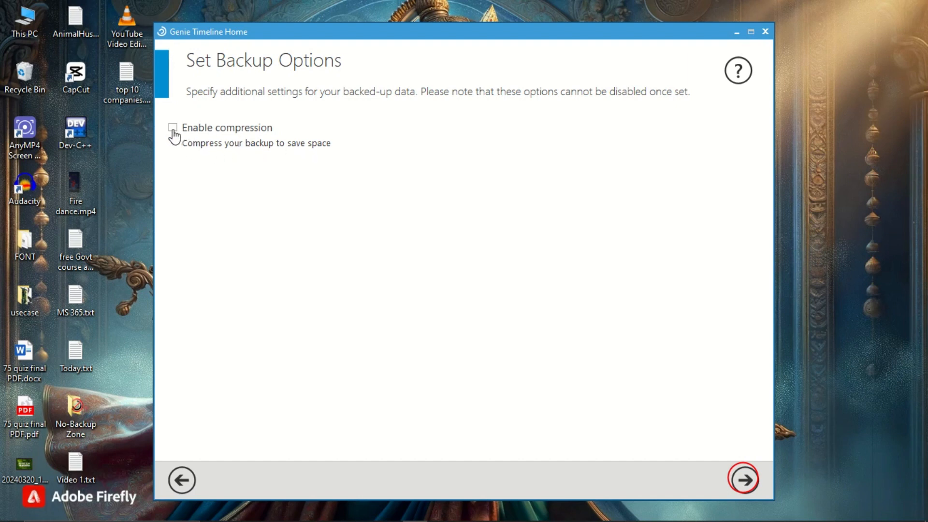
Return to the backup drive selection and choose Removable Disk (D:) as the destination
left_click(745, 480)
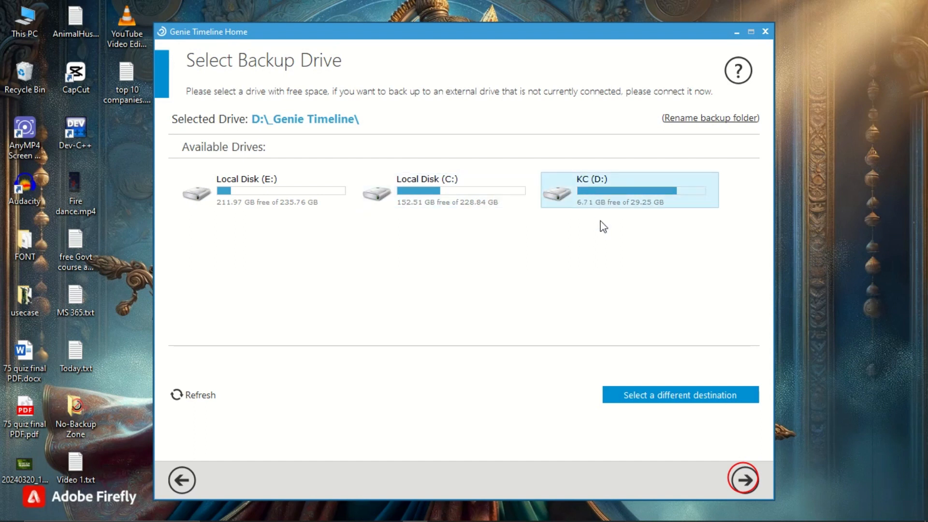
left_click(330, 193)
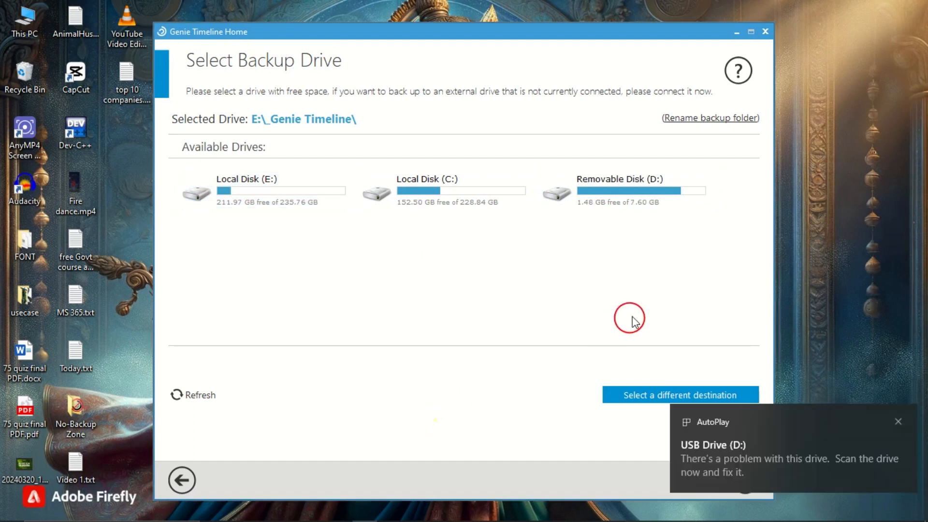
left_click(674, 203)
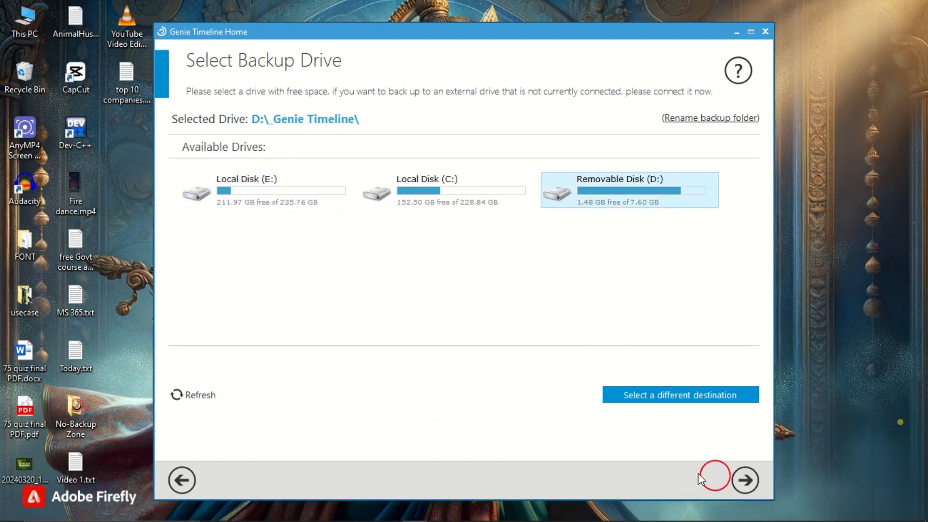
left_click(745, 481)
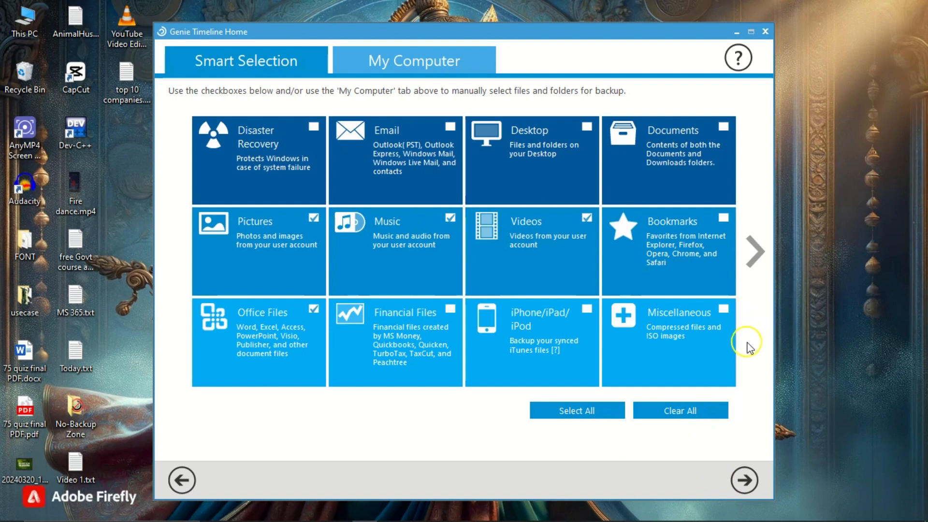
Accept the selected data categories, enable backup compression and finish the setup wizard
mouse_move(705, 315)
left_mouse_down()
mouse_move(349, 196)
mouse_move(321, 223)
left_mouse_up()
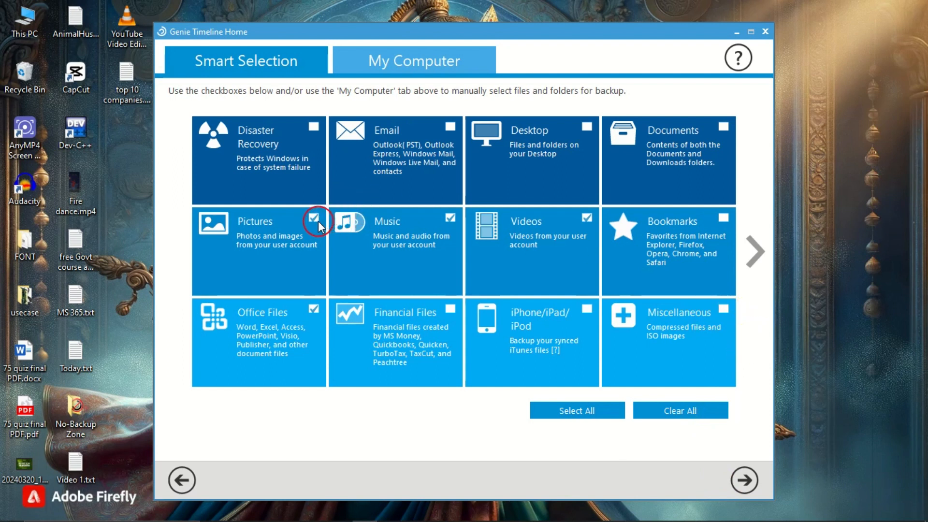
left_click(315, 220)
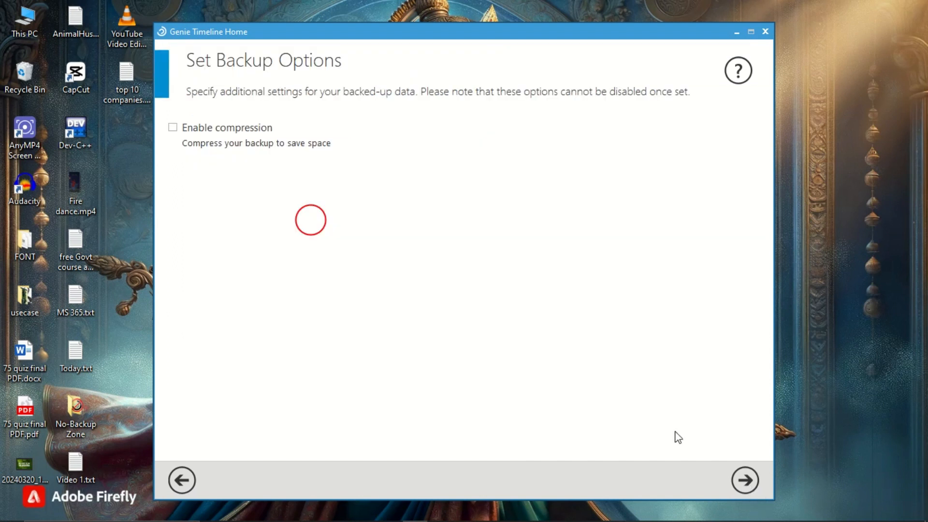
left_click(172, 128)
left_click(745, 481)
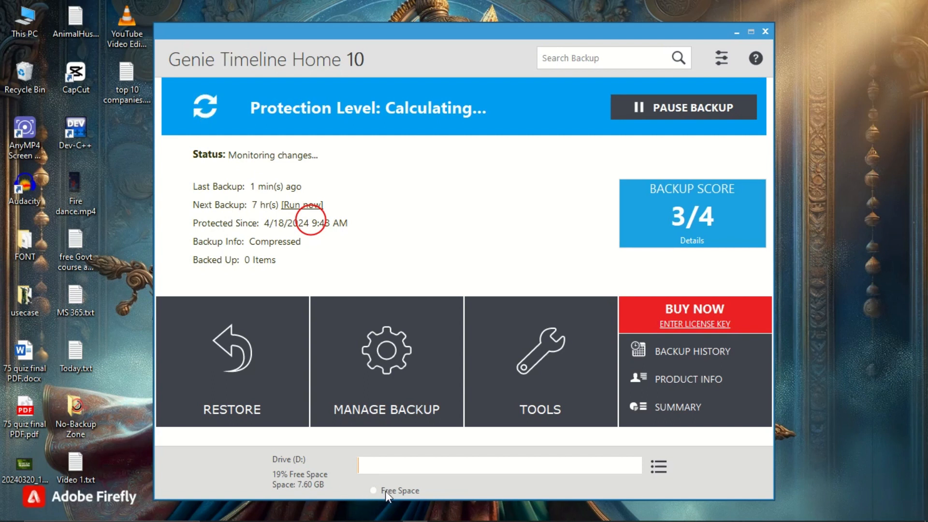
Copy the license key from the Genie9 email, enter it as the program's serial number and complete the registration
mouse_move(454, 370)
mouse_move(272, 378)
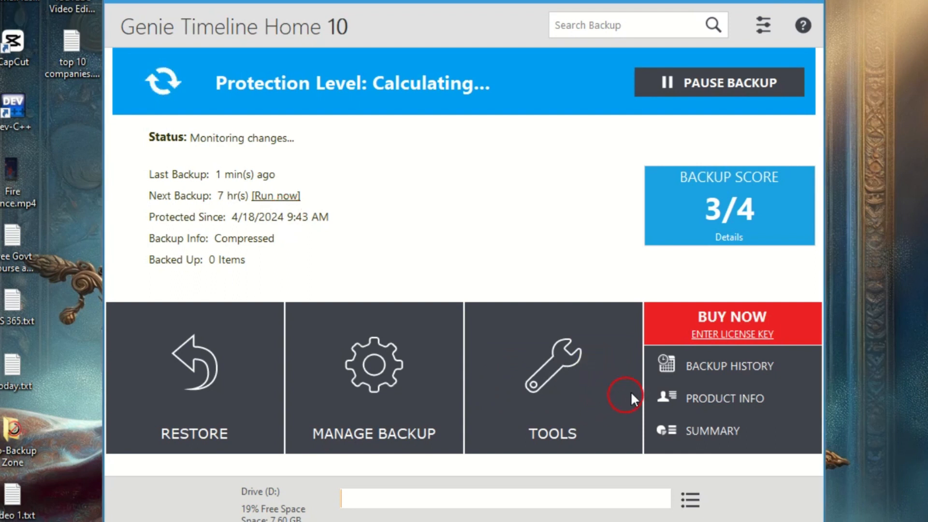
left_click(739, 335)
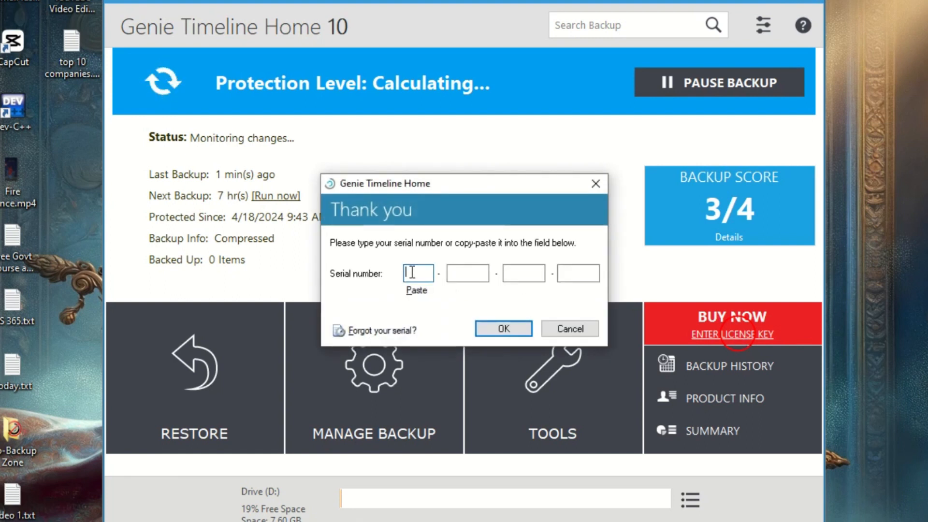
right_click(411, 273)
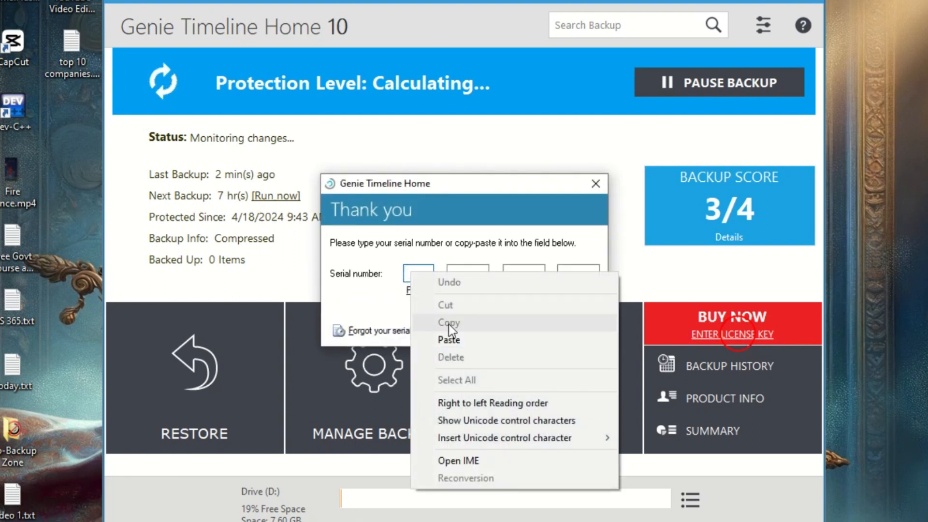
left_click(450, 340)
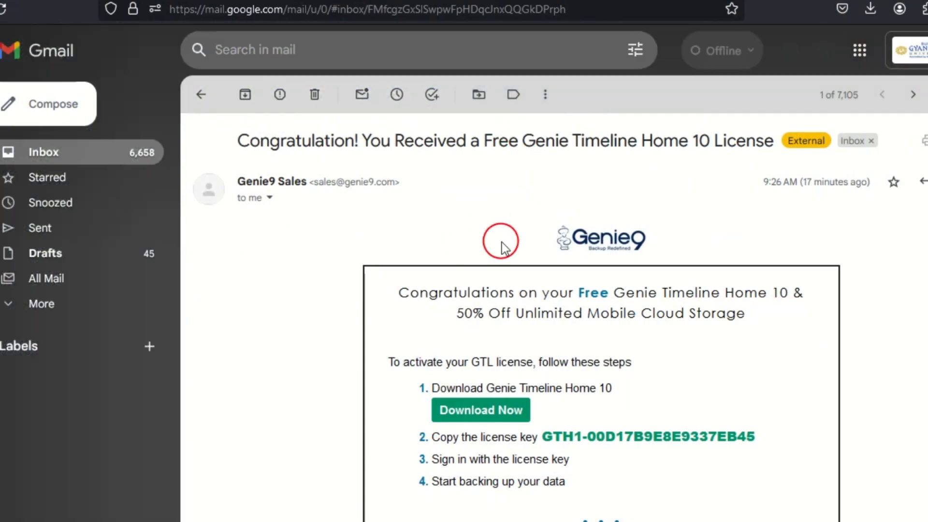
left_click_drag(543, 436, 756, 437)
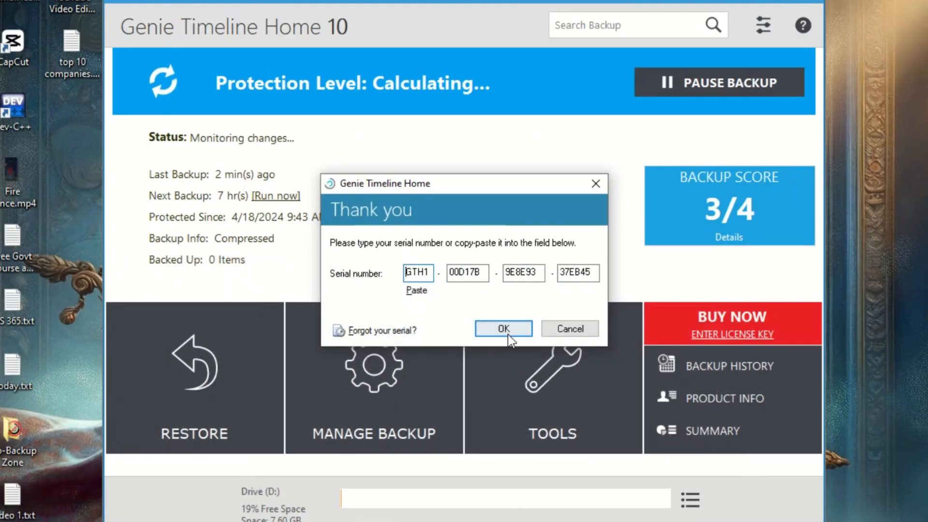
left_click(514, 334)
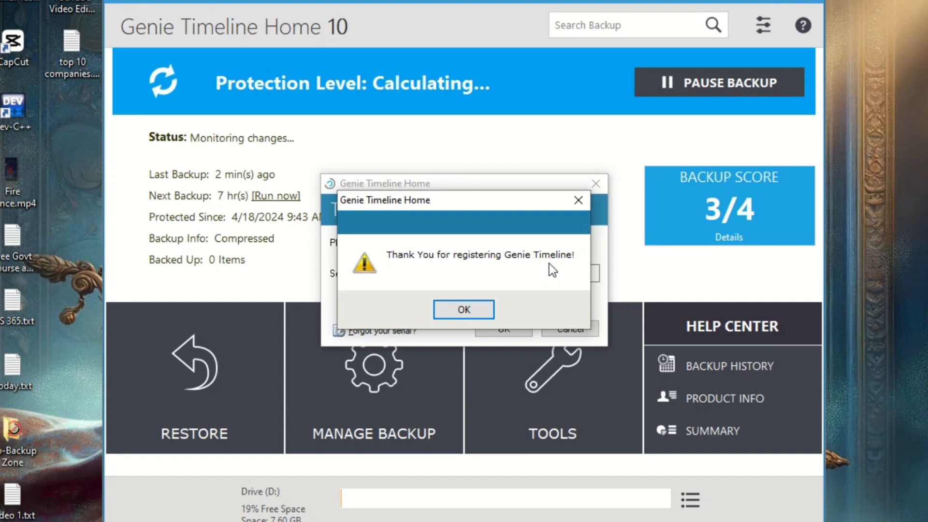
left_click(472, 309)
mouse_move(471, 306)
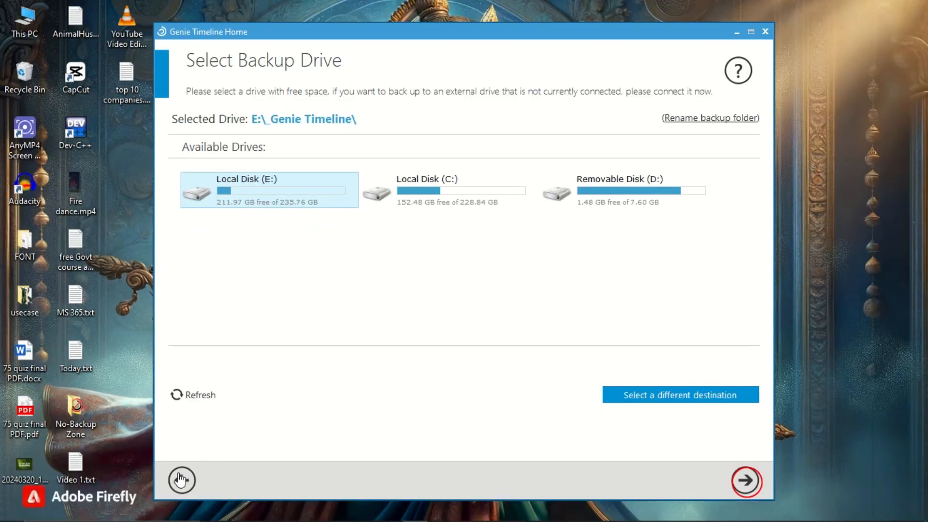
Choose Removable Disk (D:) as the backup drive in the setup wizard and continue to the data selection
left_click(182, 480)
left_click(520, 282)
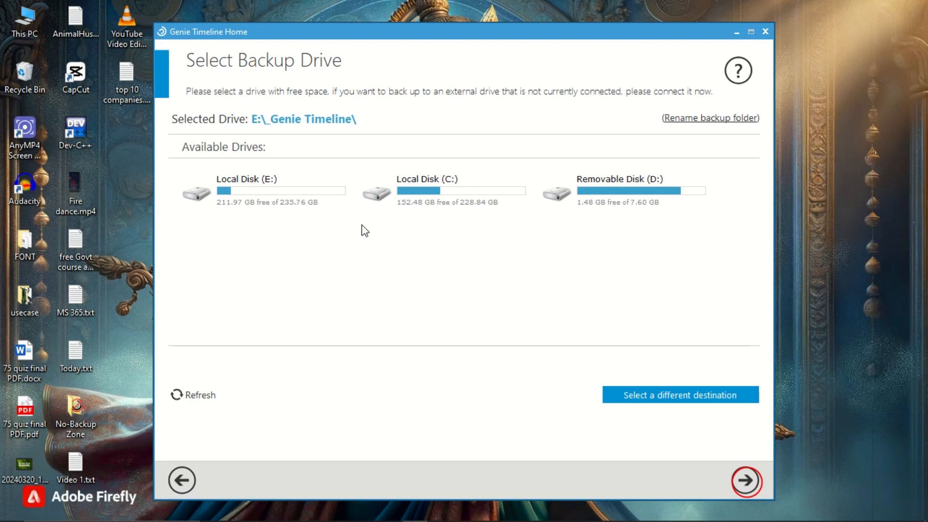
left_click(644, 208)
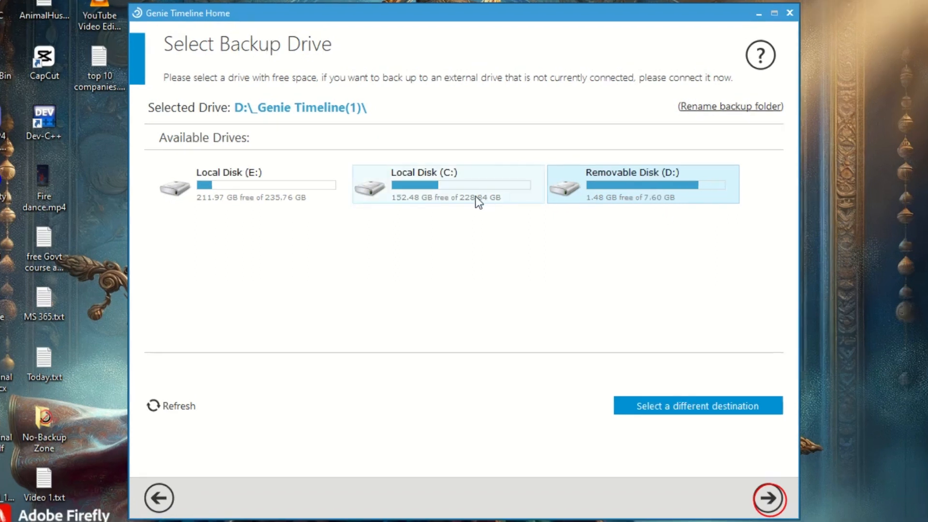
left_click(478, 202)
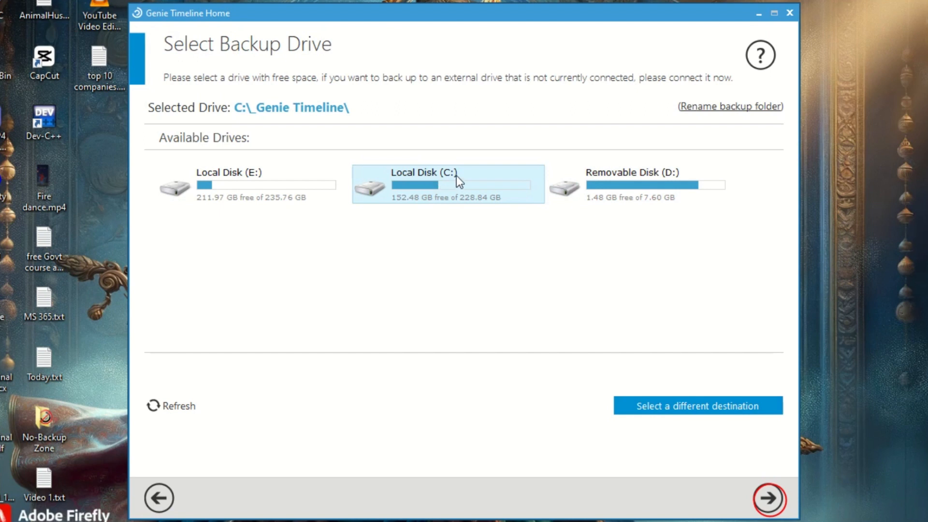
left_click(611, 186)
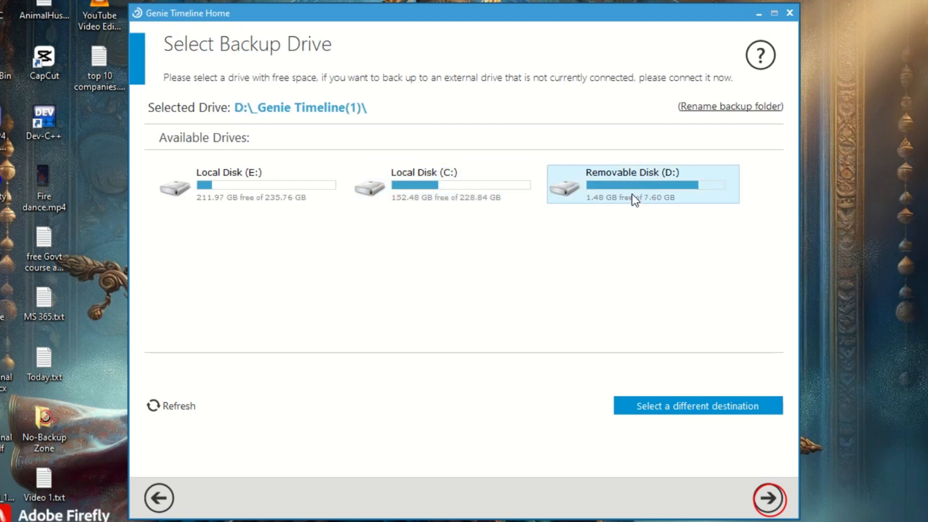
left_click(774, 501)
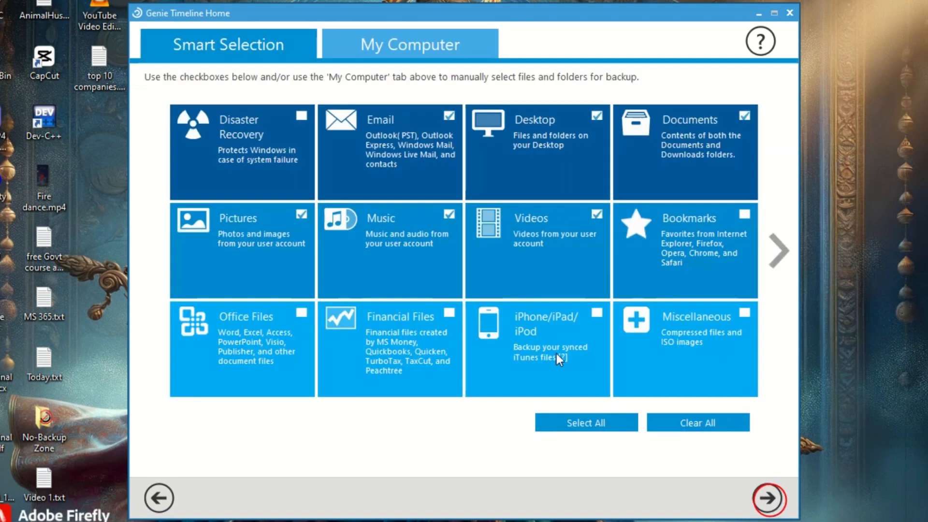
Replace the default data selection with Pictures, Music and Office Files, and finish the setup wizard without enabling compression
left_click(700, 425)
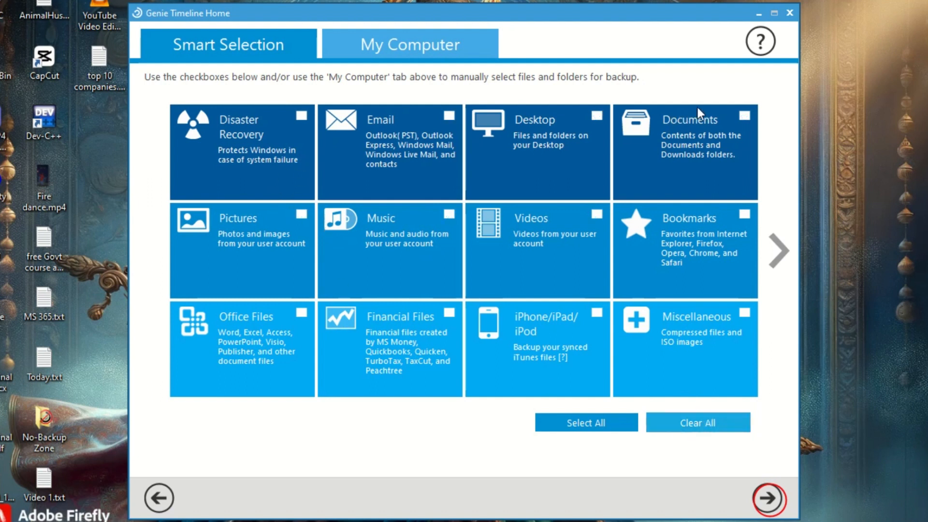
left_click(694, 77)
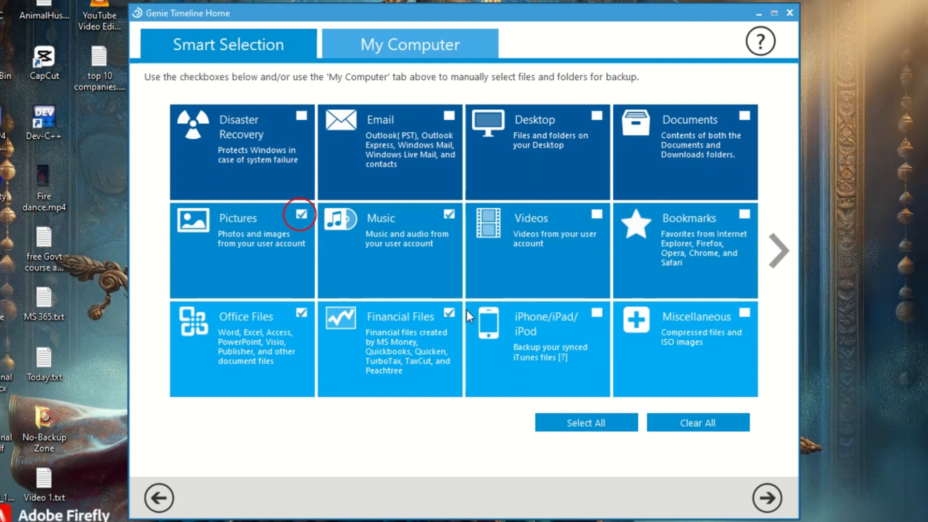
left_click(450, 313)
left_click(773, 499)
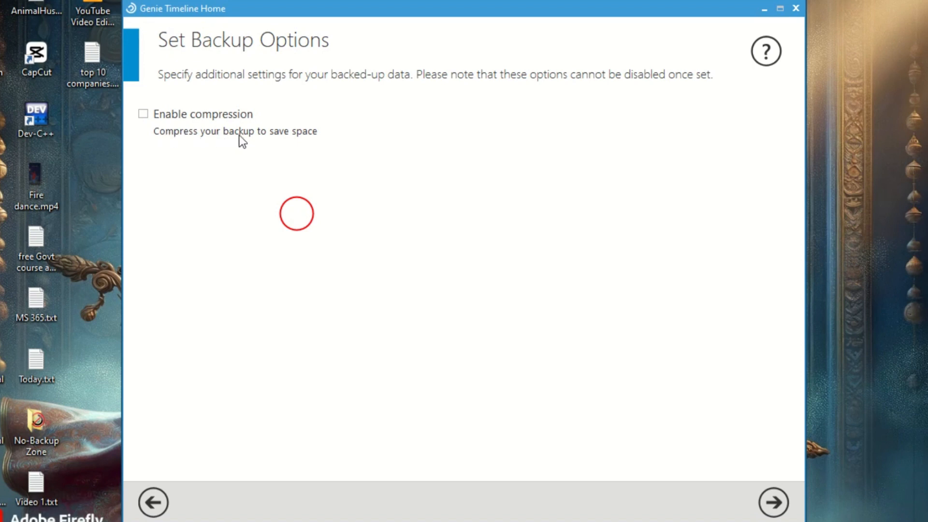
left_click(779, 508)
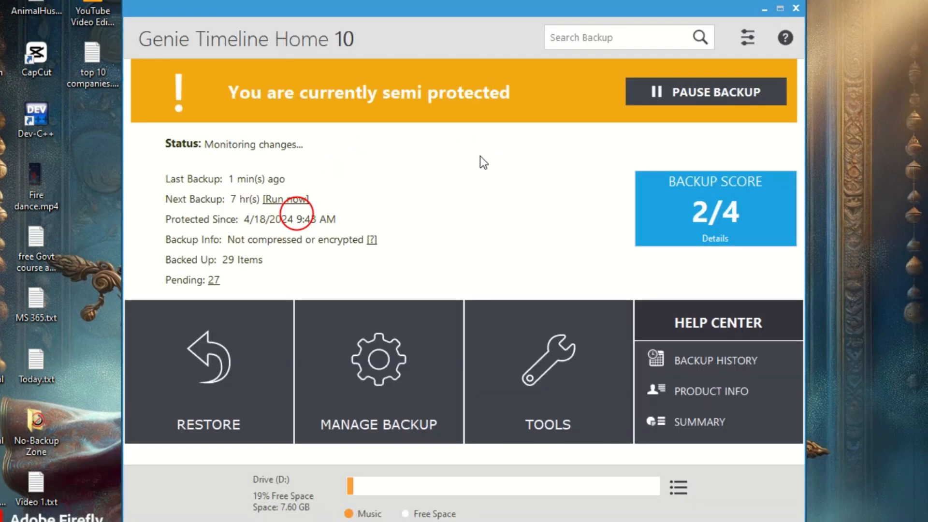
Open the backup history and look through the files backed up today
left_click(600, 39)
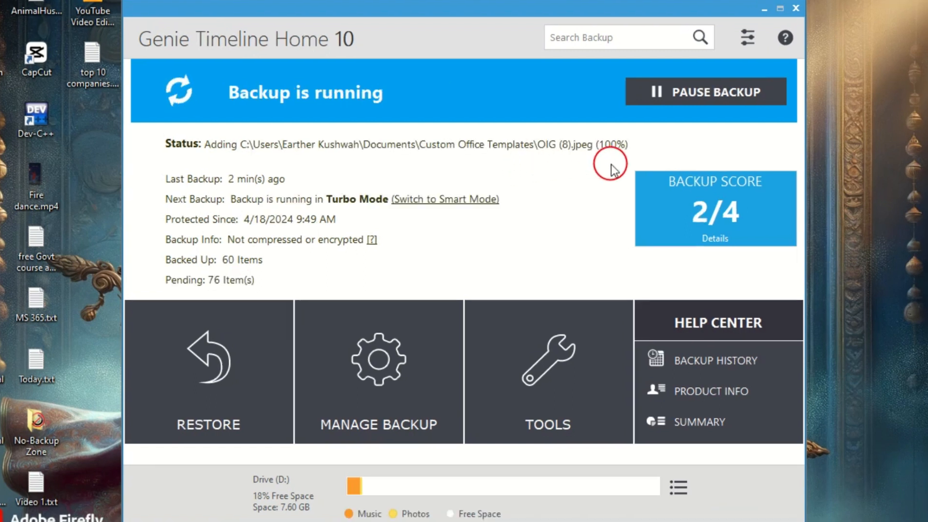
left_click(741, 364)
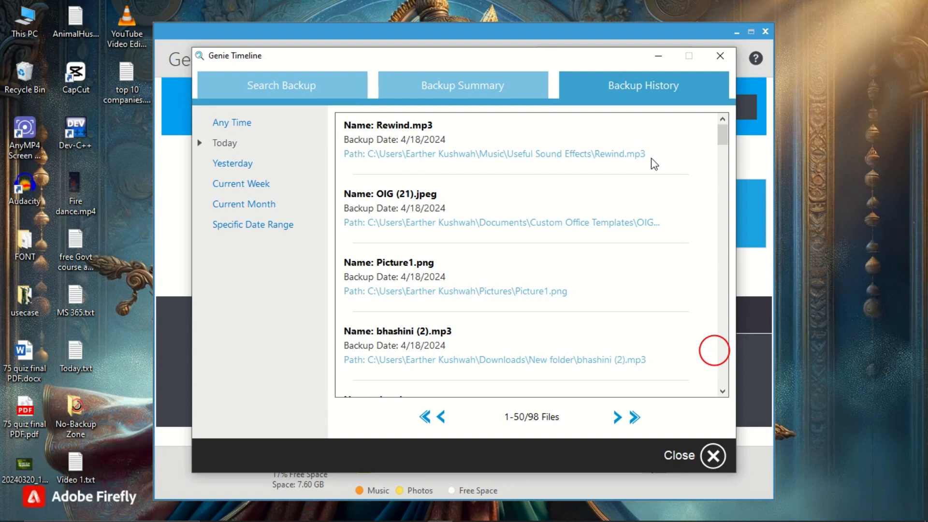
left_click_drag(721, 142, 725, 377)
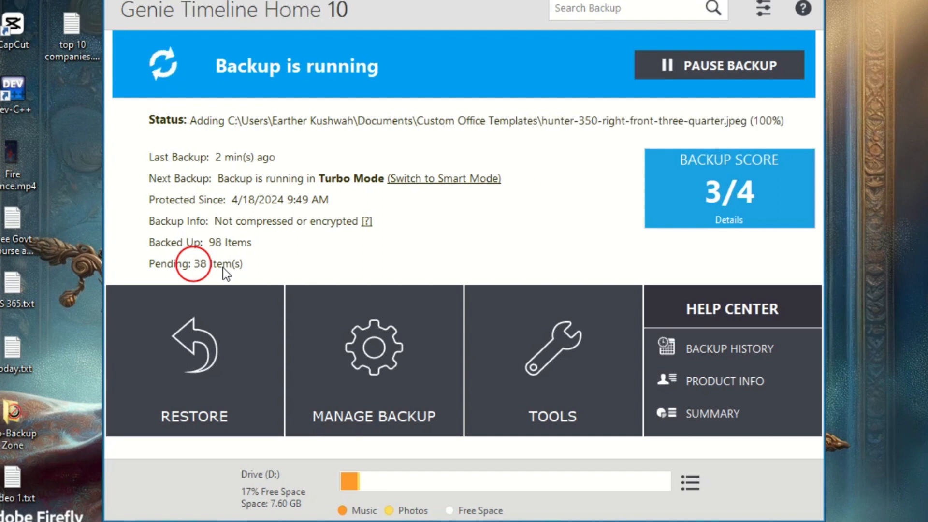
Pause the running backup and open its pending items
mouse_move(550, 335)
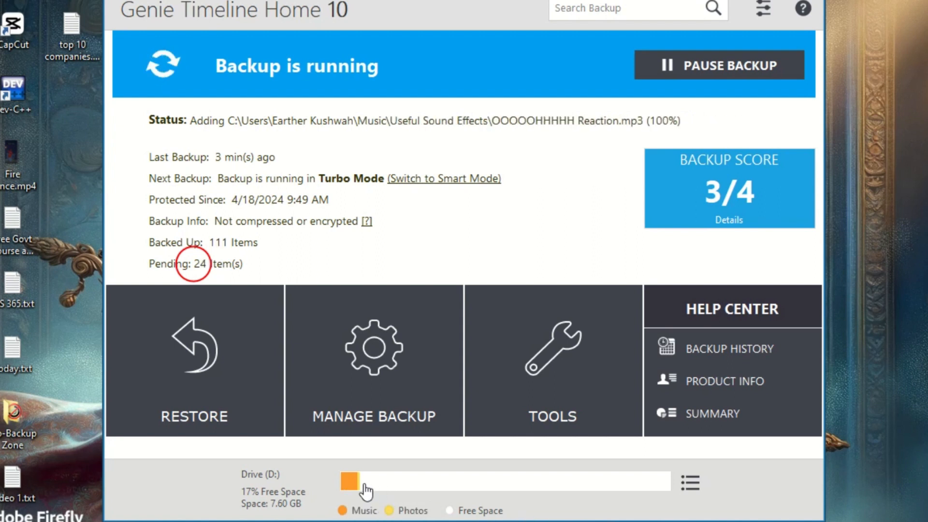
left_click(487, 485)
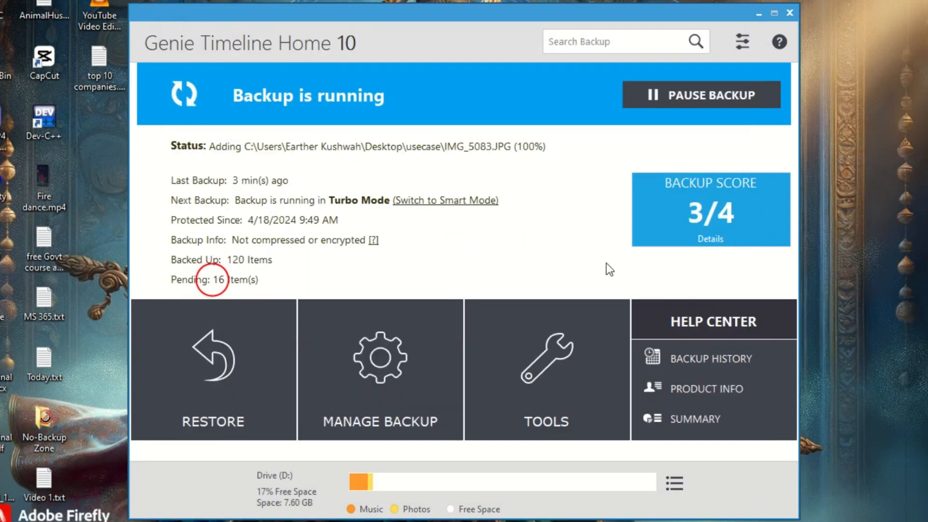
mouse_move(562, 418)
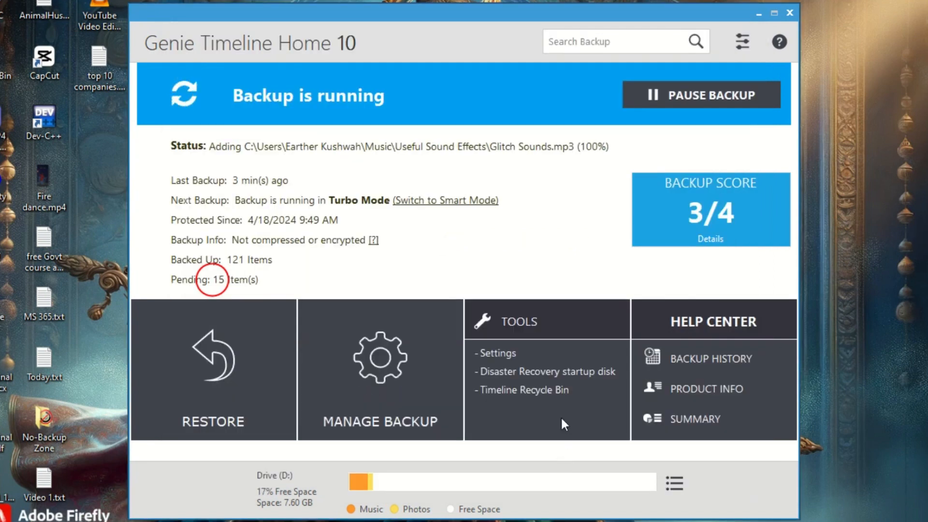
left_click(683, 100)
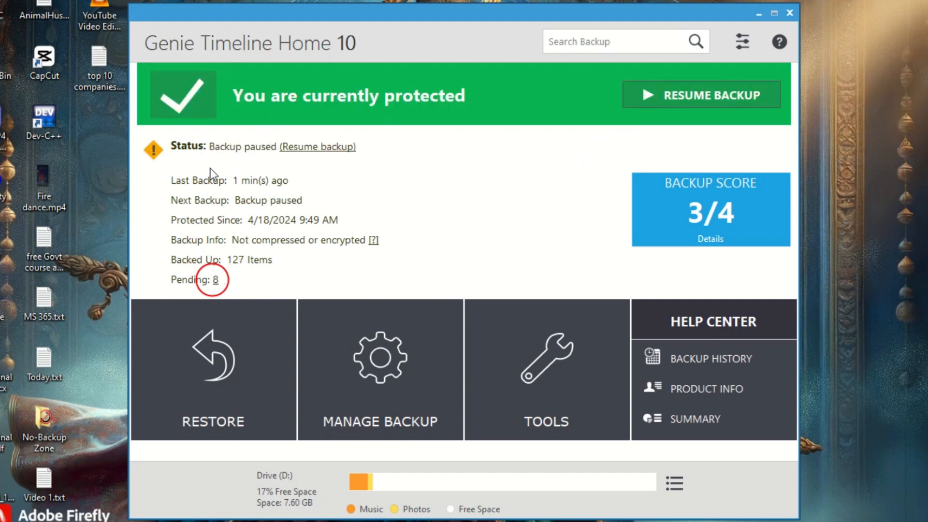
left_click(216, 281)
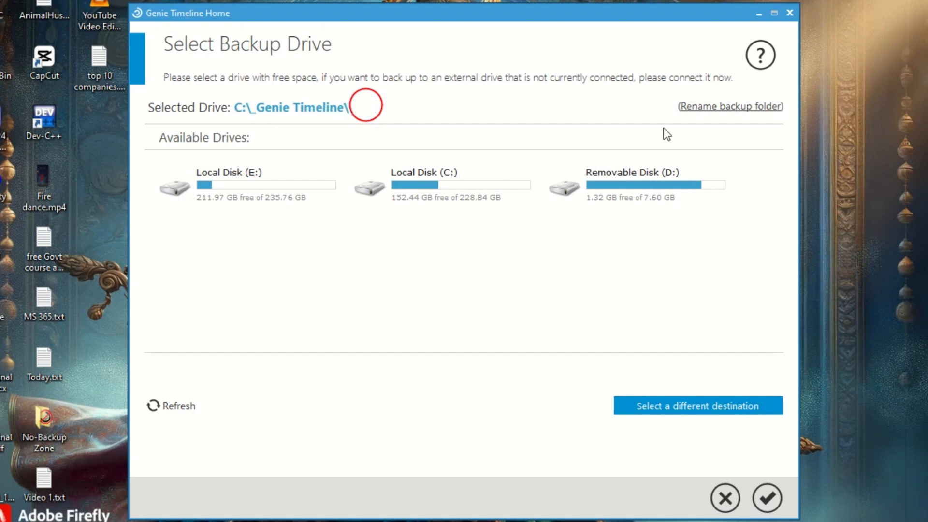
Try to change the backup destination to Removable Disk (D:), leaving the backup folder's name as it is
left_click(727, 107)
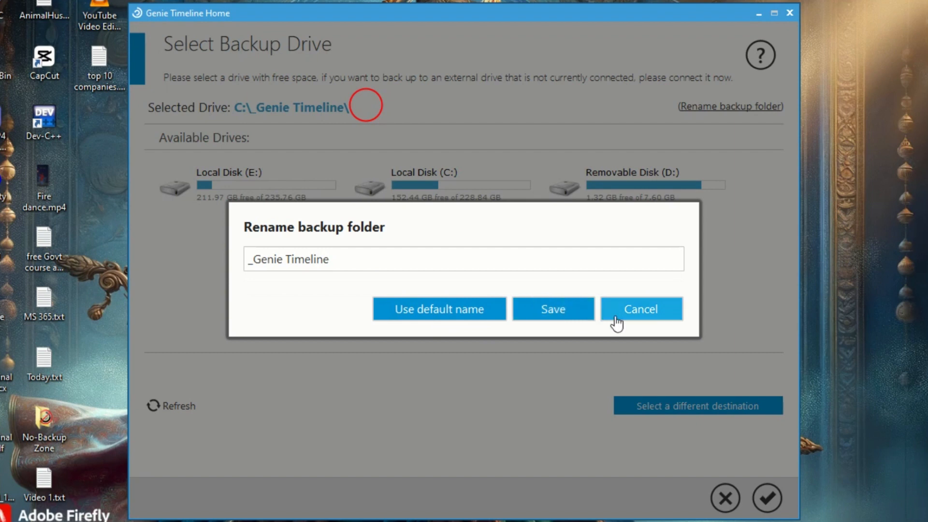
left_click(631, 317)
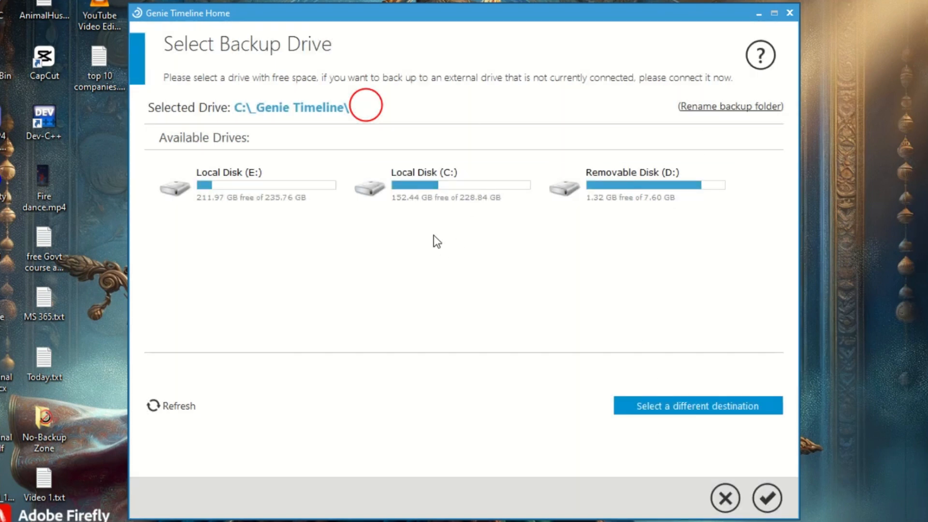
left_click(615, 183)
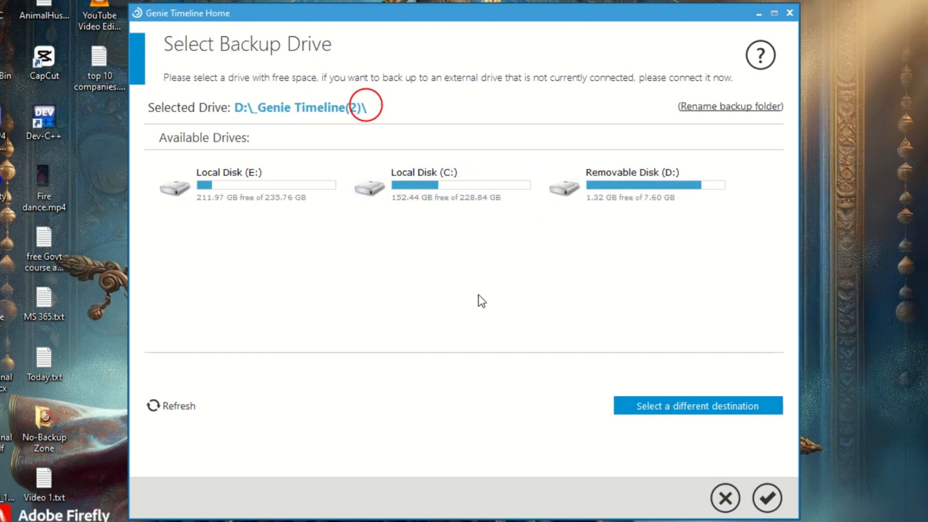
left_click(438, 185)
left_click(289, 187)
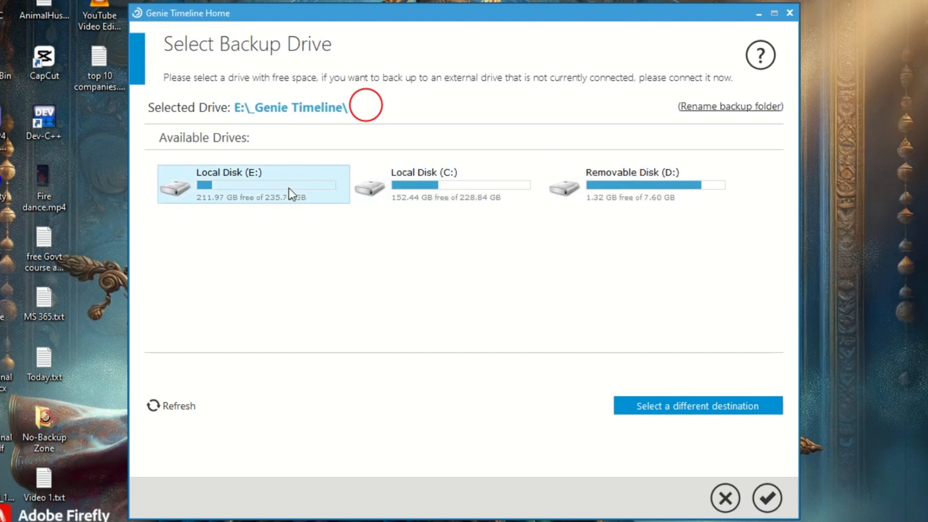
left_click(573, 191)
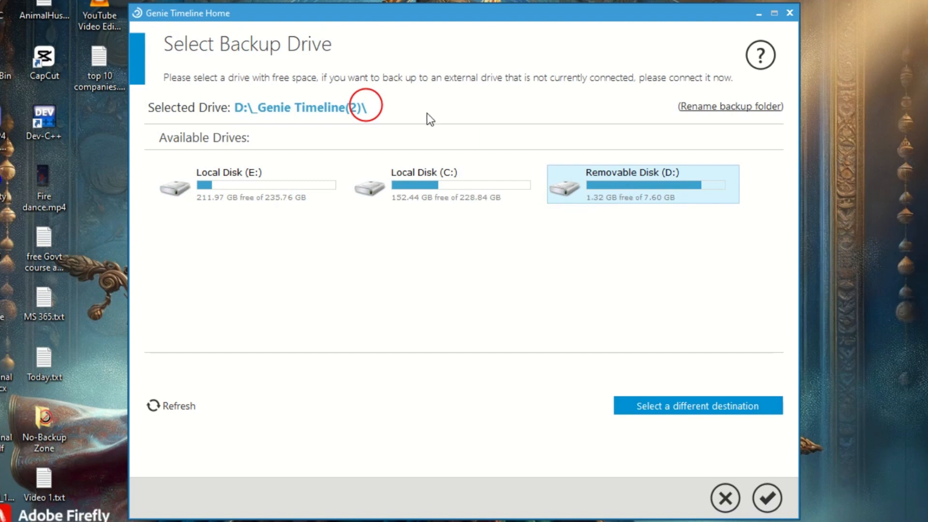
left_click(764, 498)
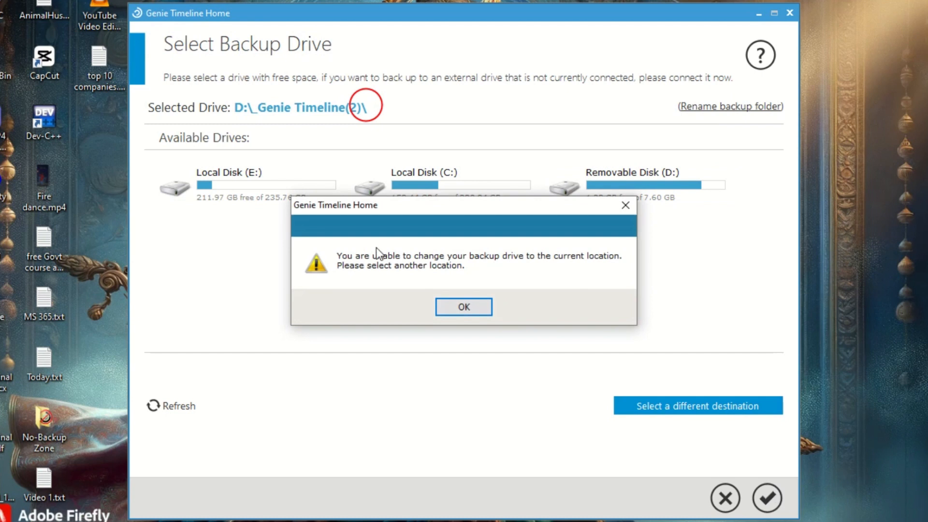
left_click(472, 295)
Apply Local Disk (C:) as the new backup drive and confirm the change
left_click(769, 492)
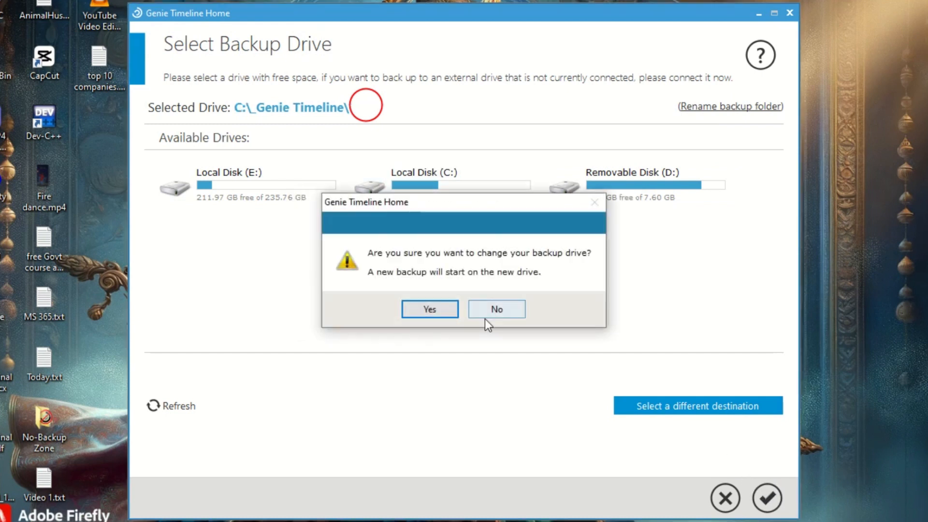
left_click(437, 304)
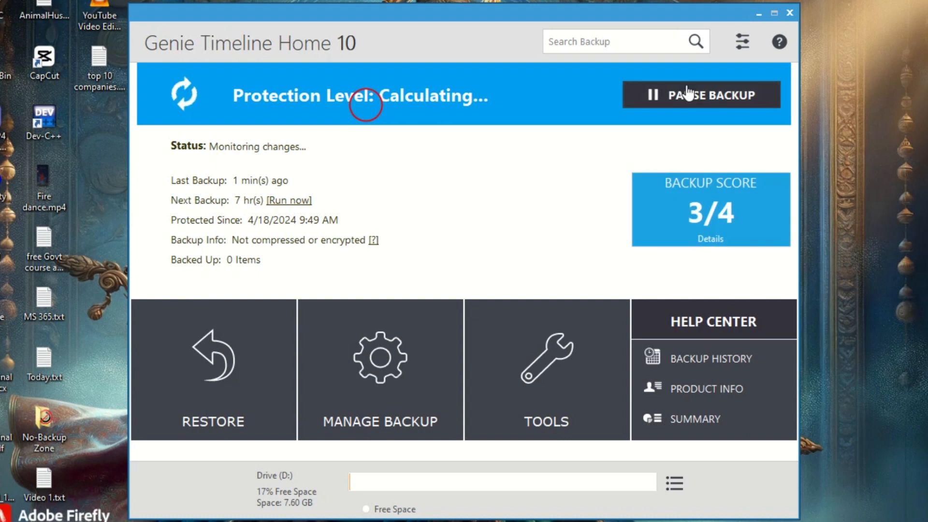
Pause the backup and open the product information
left_click(699, 101)
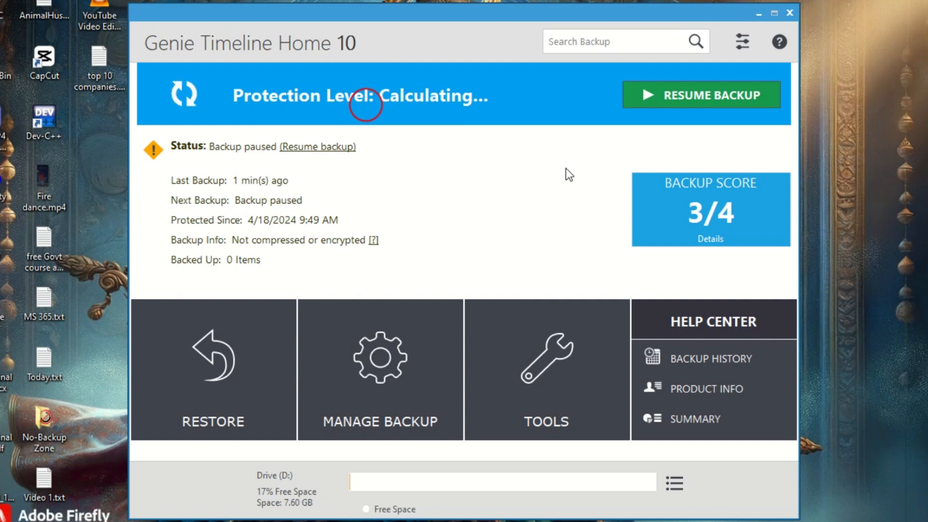
left_click(672, 386)
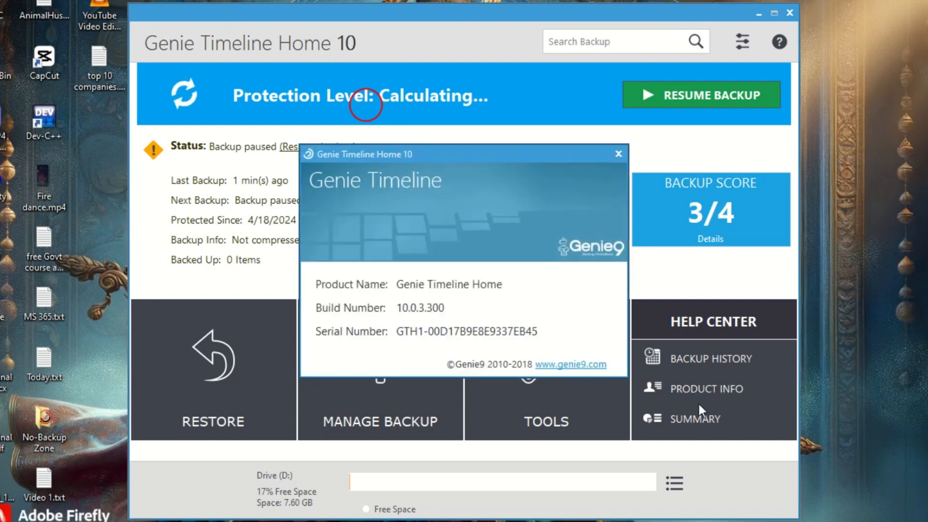